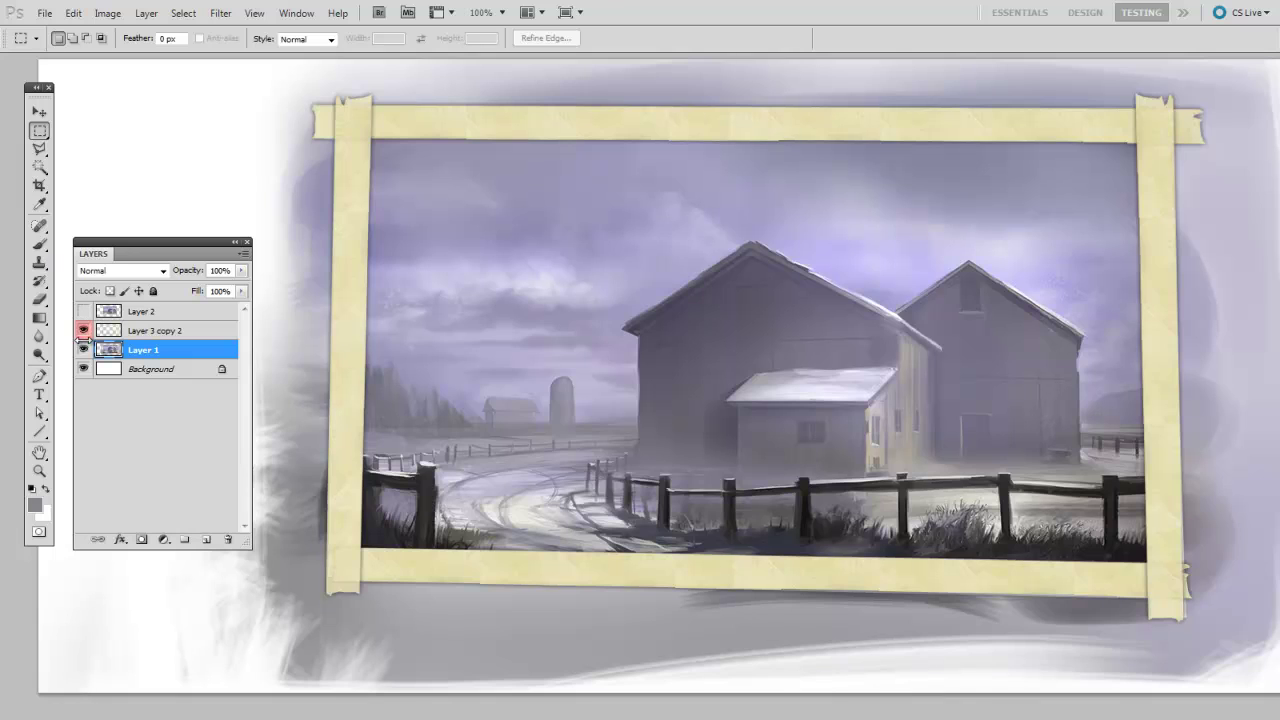
Hide the tape layer around the frame and zoom in on the painting.
{"action": "left_click", "coordinate": [84, 330]}
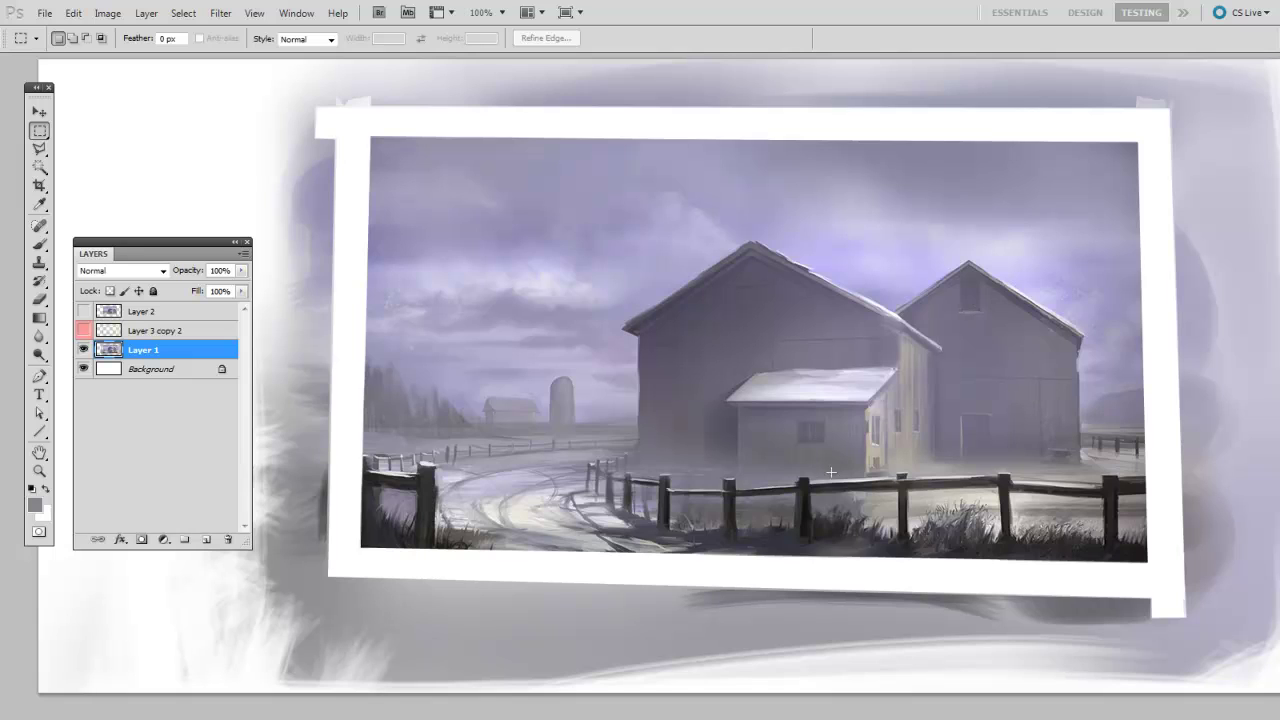
{"action": "key", "text": "ctrl+plus"}
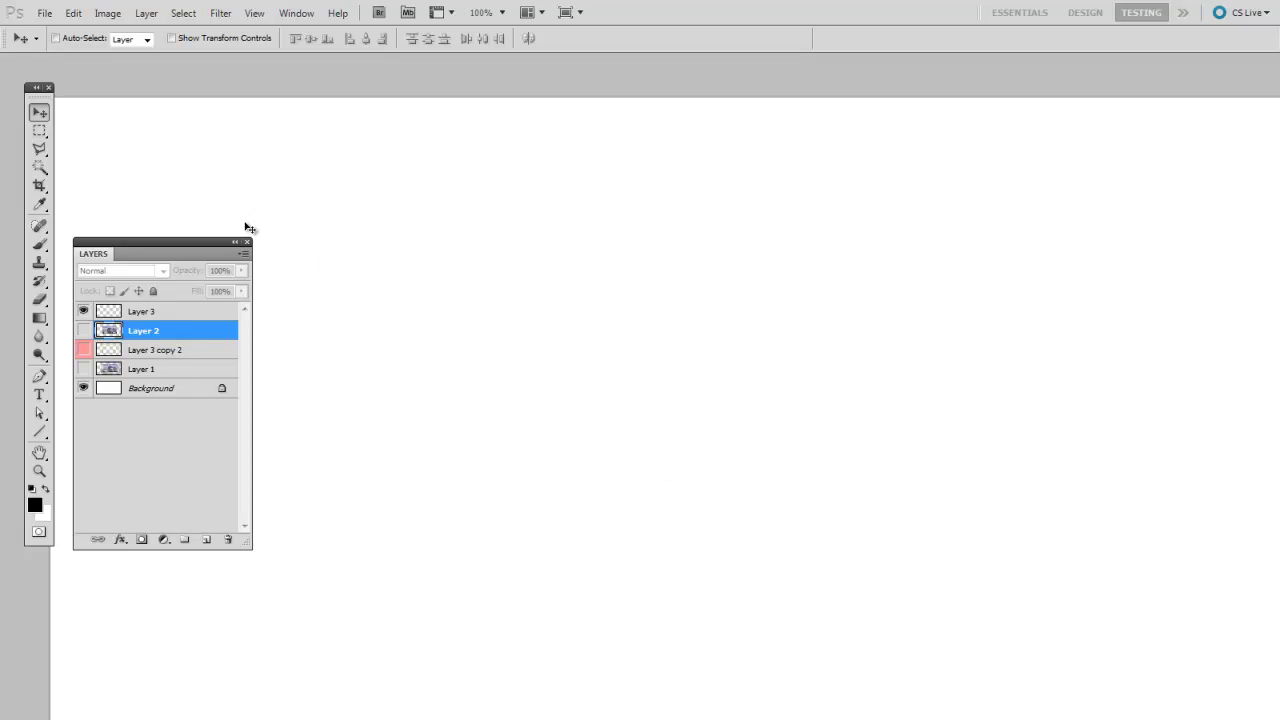
Select a central rectangle, add a new layer, and brush grey and black strokes inside it.
{"action": "left_click", "coordinate": [41, 133]}
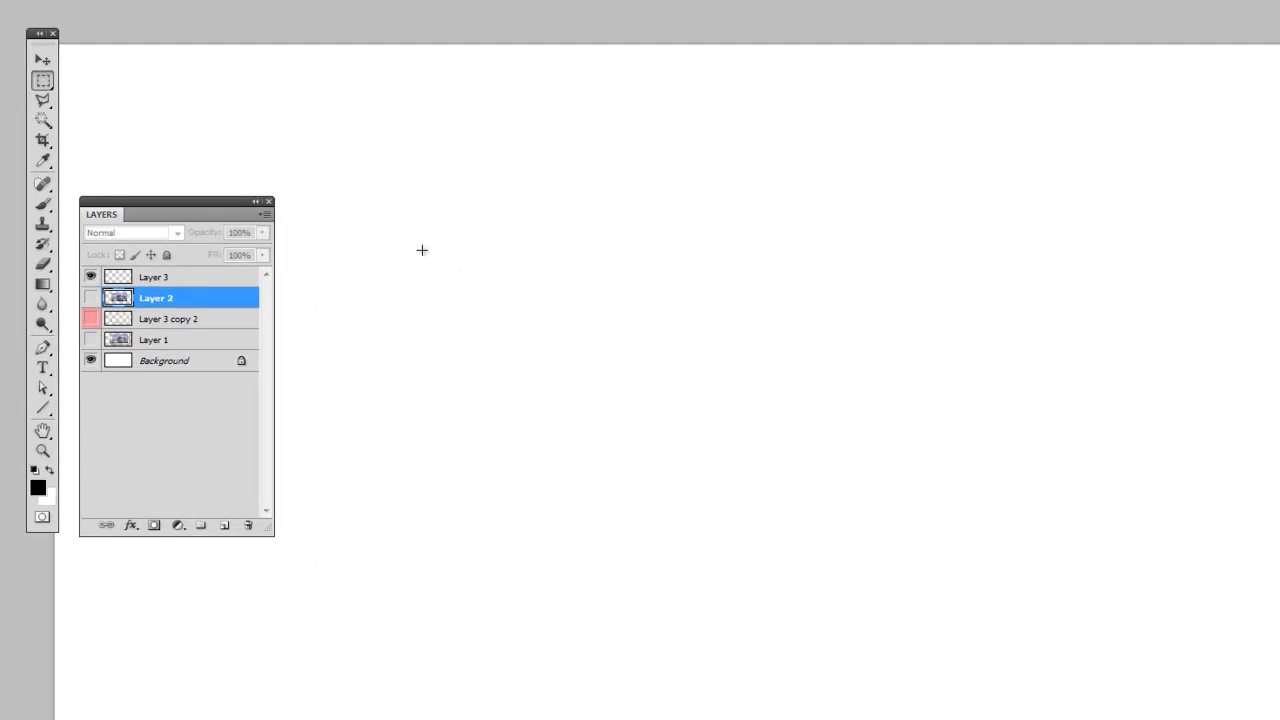
{"action": "left_click_drag", "start_coordinate": [478, 178], "coordinate": [840, 529]}
{"action": "key", "text": "ctrl+shift+alt+n"}
{"action": "key", "text": "b"}
{"action": "right_click", "coordinate": [526, 289]}
{"action": "left_click_drag", "start_coordinate": [440, 245], "coordinate": [568, 147]}
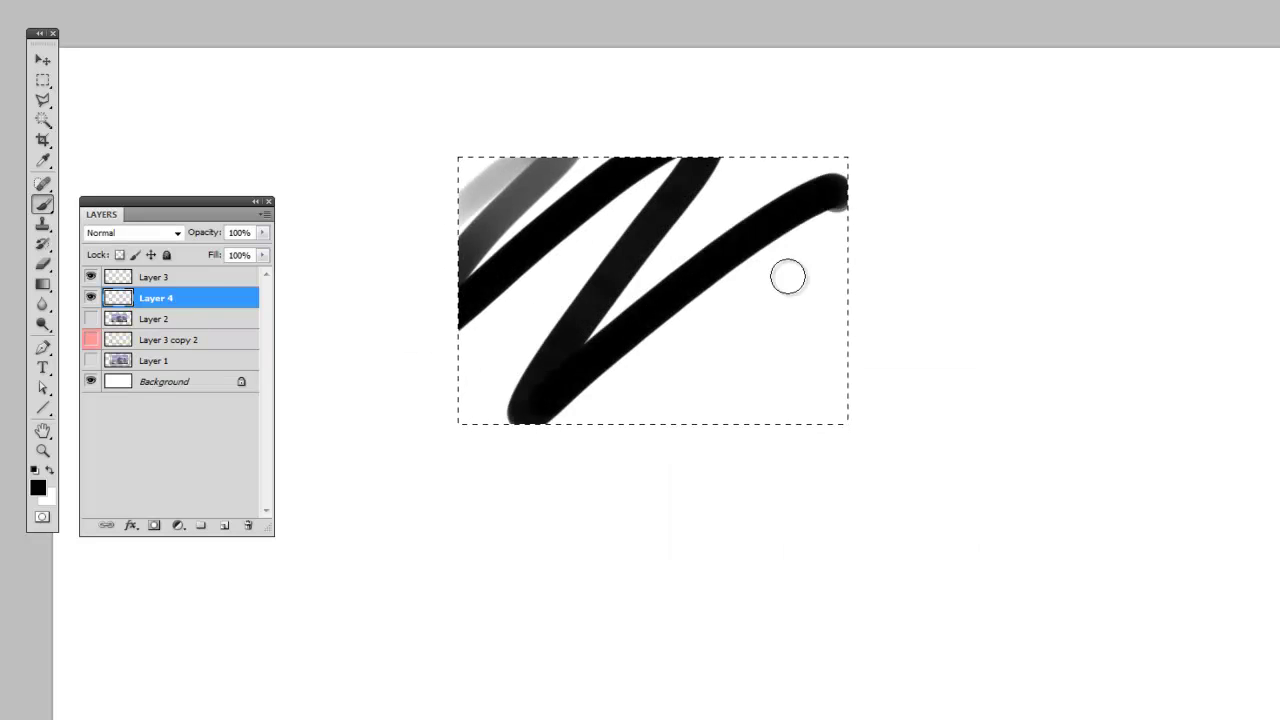
{"action": "left_click_drag", "start_coordinate": [813, 428], "coordinate": [914, 362]}
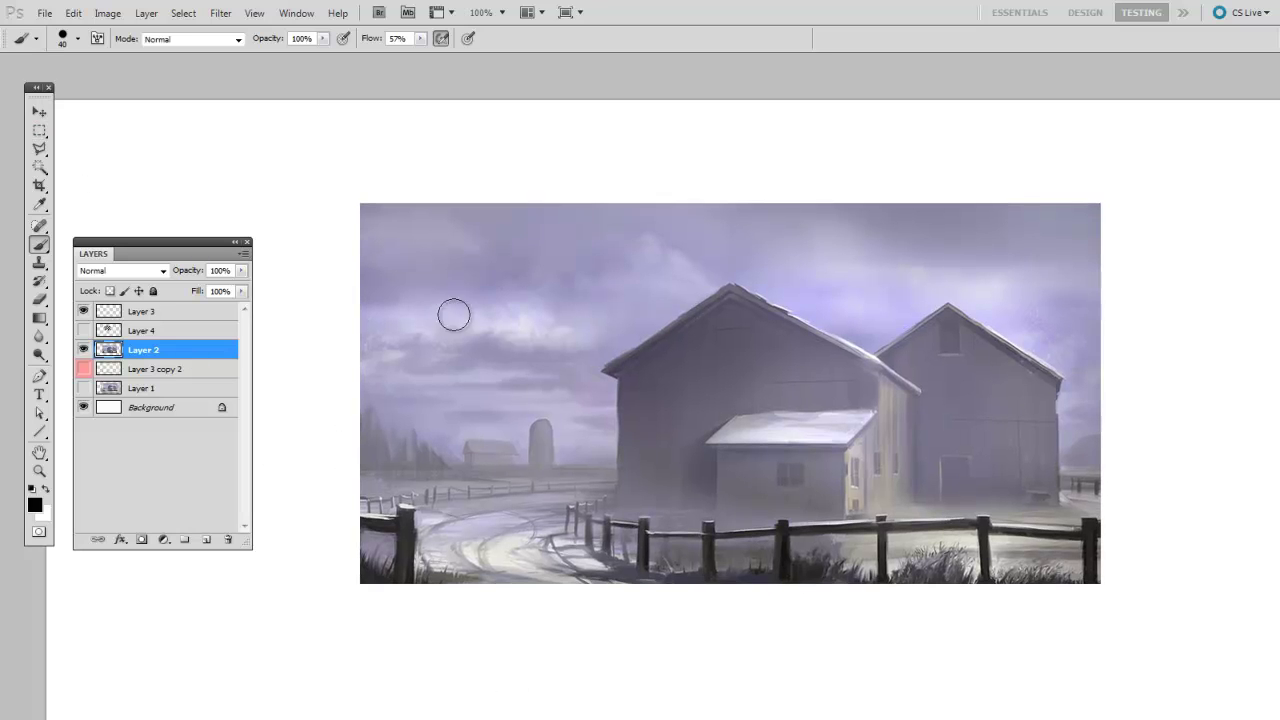
Add an empty layer above Layer 2, pick the hard round 19 px brush, and undo the test strokes.
{"action": "key", "text": "m"}
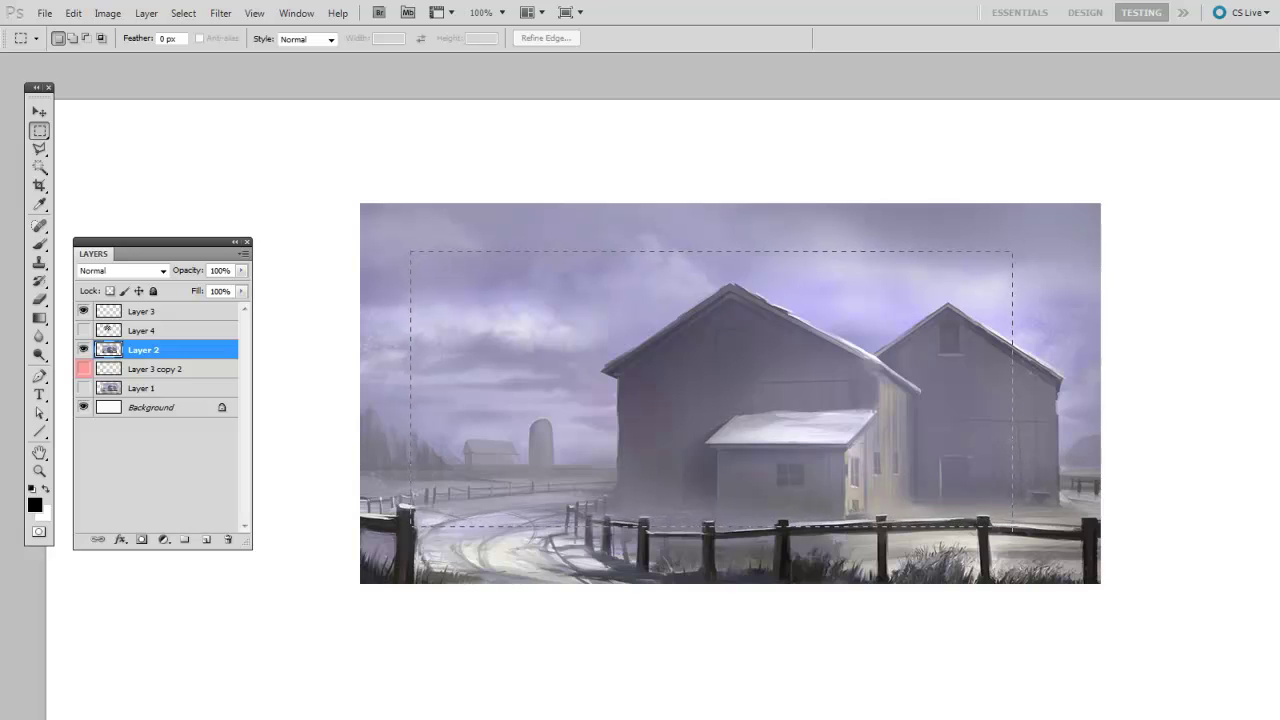
{"action": "key", "text": "ctrl+shift+alt+n"}
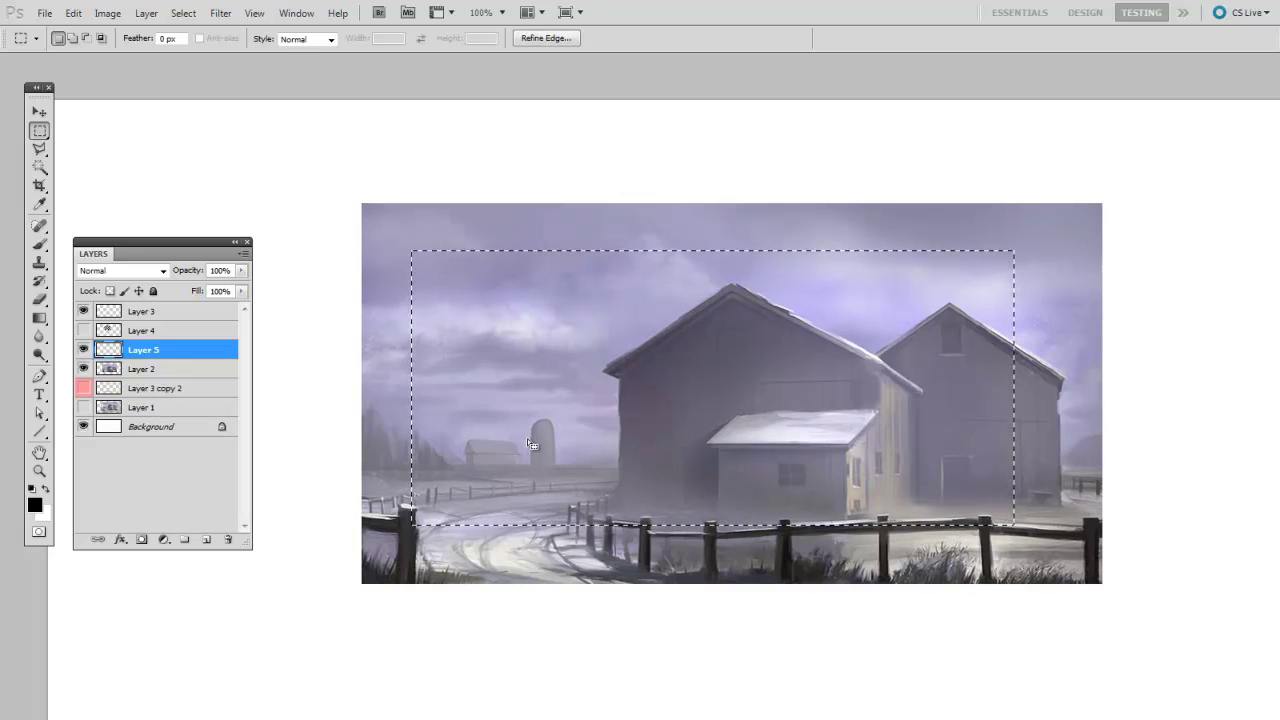
{"action": "key", "text": "b"}
{"action": "left_click", "coordinate": [177, 368]}
{"action": "right_click", "coordinate": [452, 397]}
{"action": "left_click", "coordinate": [498, 497]}
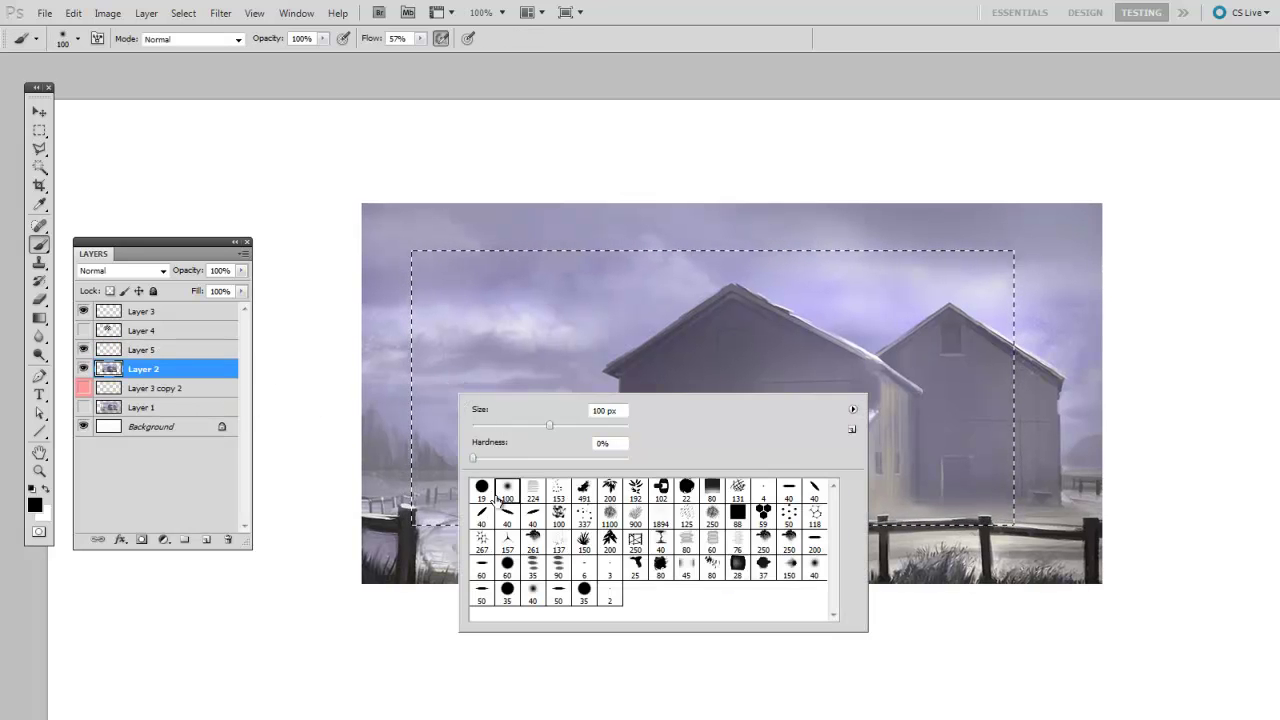
{"action": "double_click", "coordinate": [481, 488]}
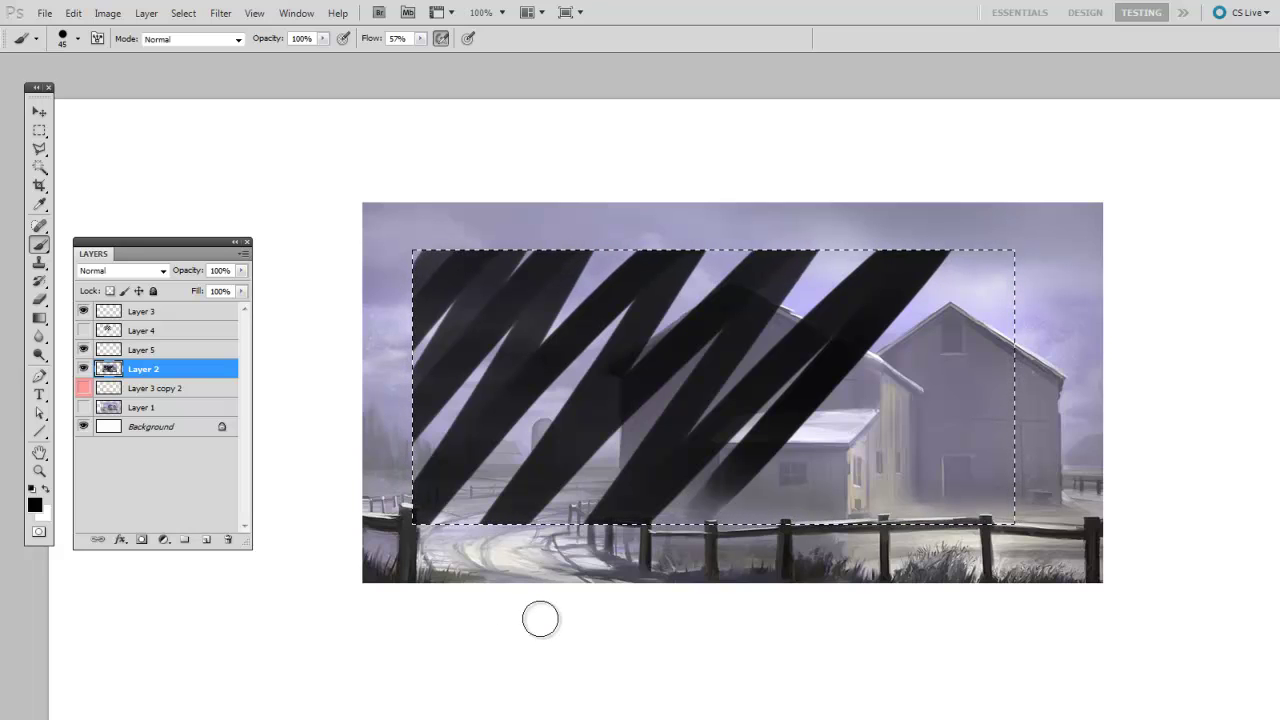
{"action": "key", "text": "ctrl+z"}
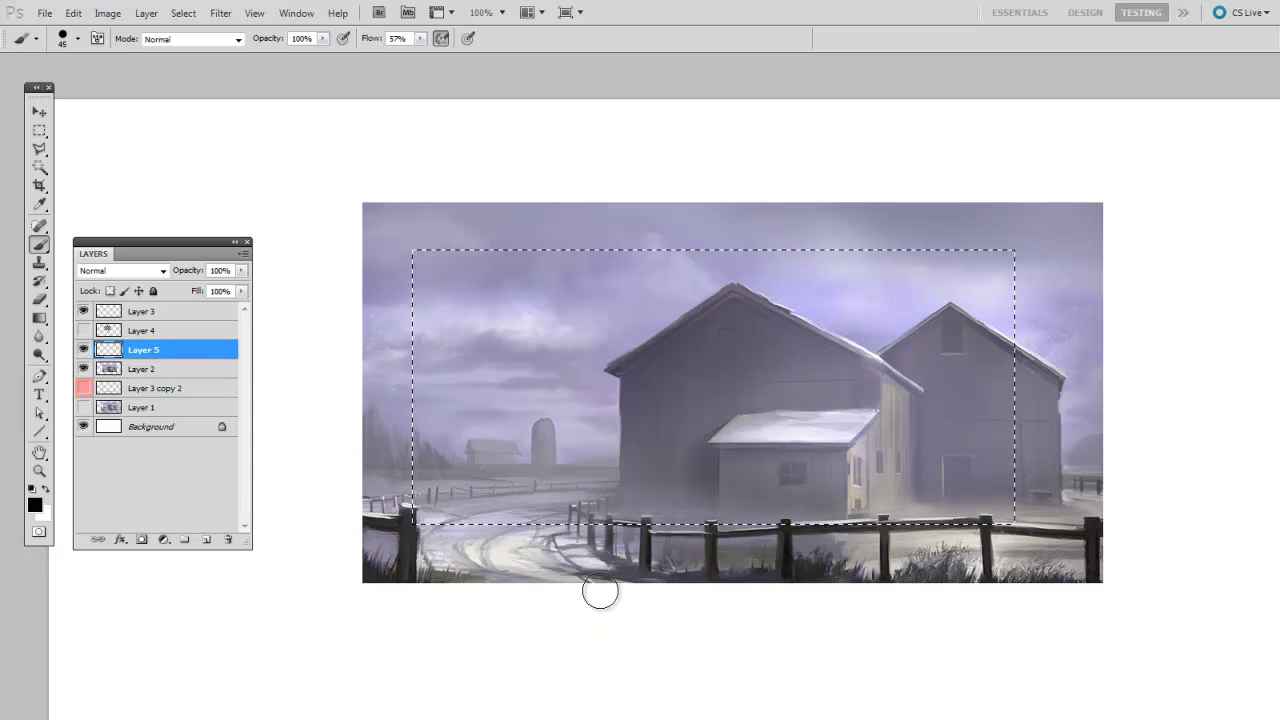
Select most of the painting as a rectangle and mask Layer 2 to it, toggling the mask to check.
{"action": "left_click", "coordinate": [39, 130]}
{"action": "left_click_drag", "start_coordinate": [413, 250], "coordinate": [695, 382]}
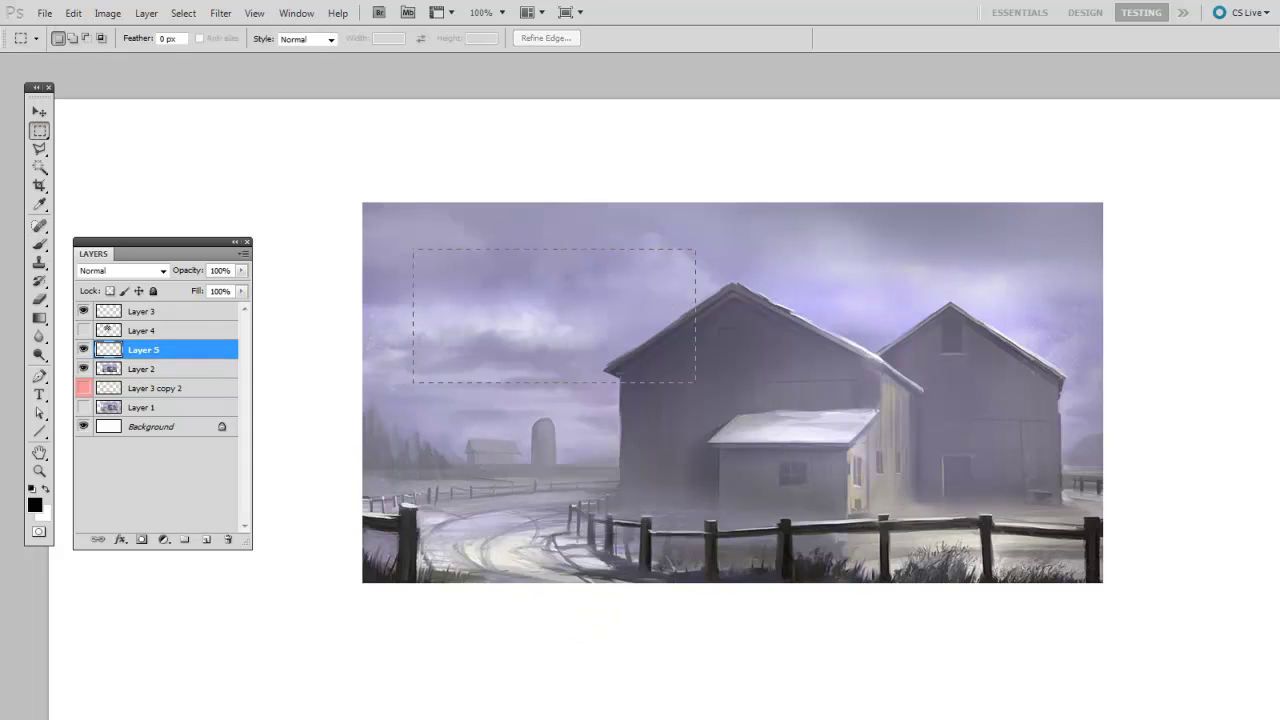
{"action": "left_click_drag", "start_coordinate": [1062, 531], "coordinate": [1076, 548]}
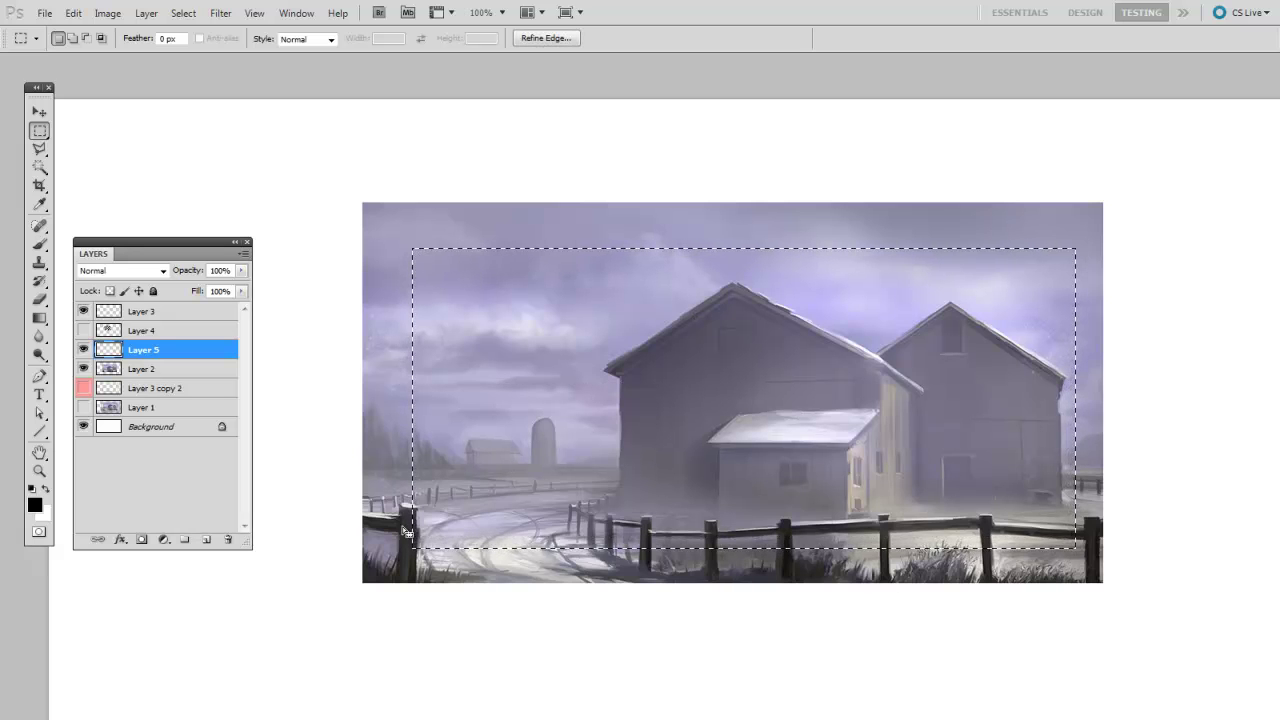
{"action": "left_click", "coordinate": [150, 370]}
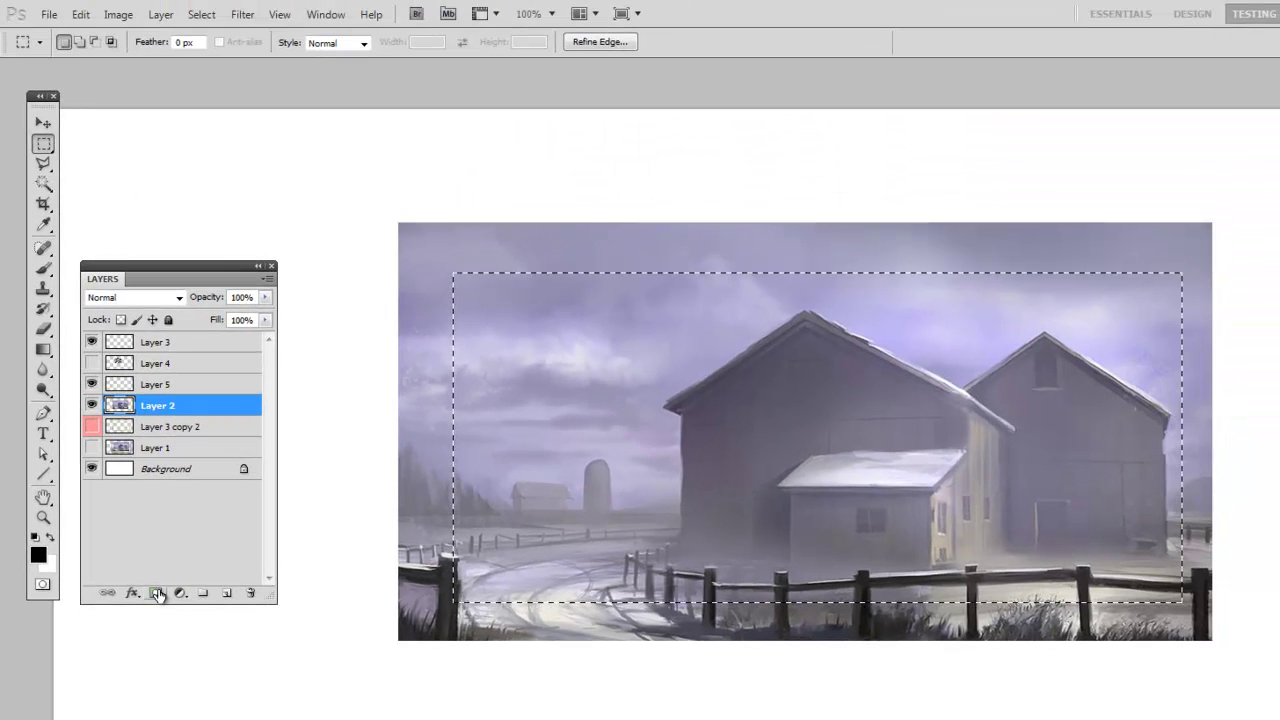
{"action": "left_click", "coordinate": [157, 594]}
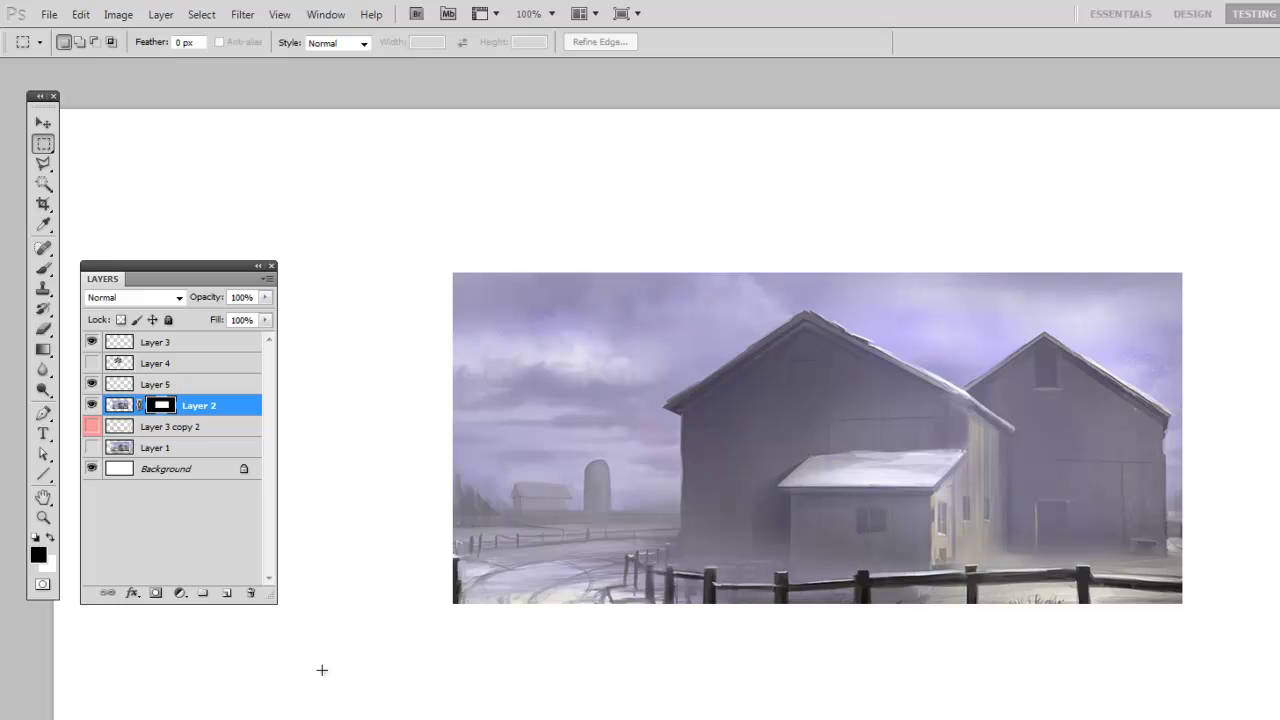
{"action": "left_click", "coordinate": [161, 406], "text": "shift"}
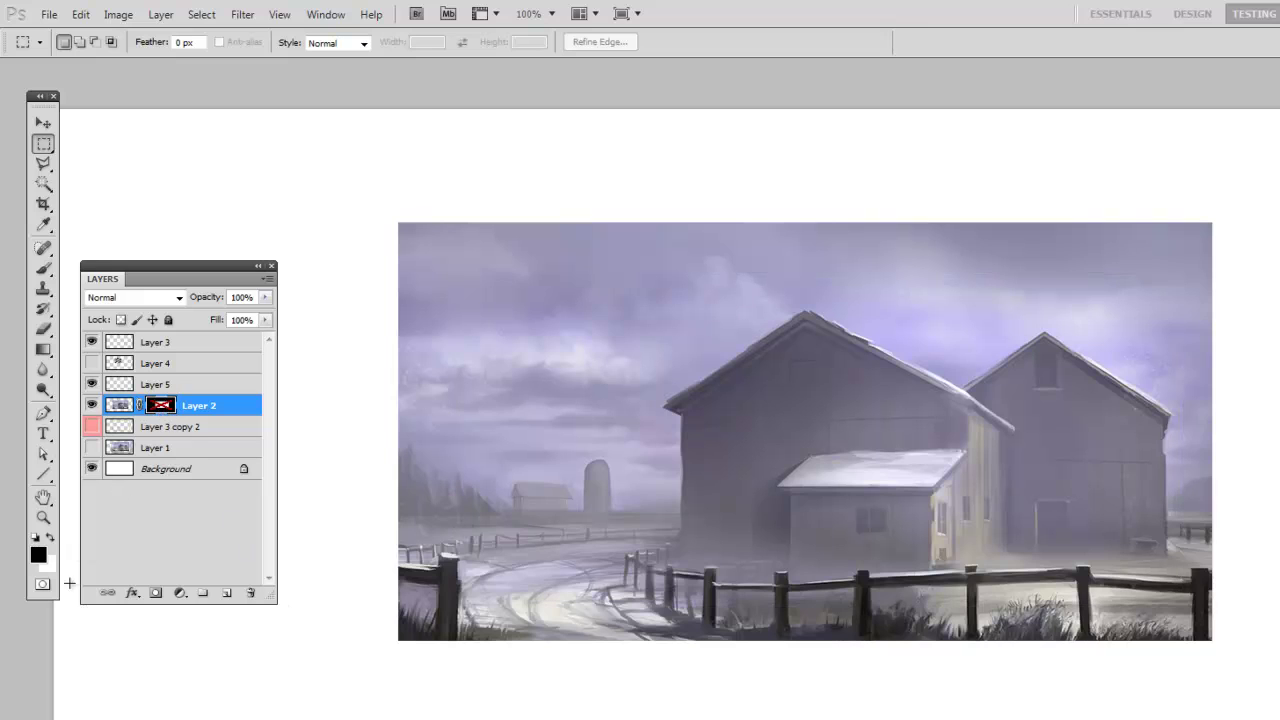
{"action": "left_click", "coordinate": [158, 408], "text": "shift"}
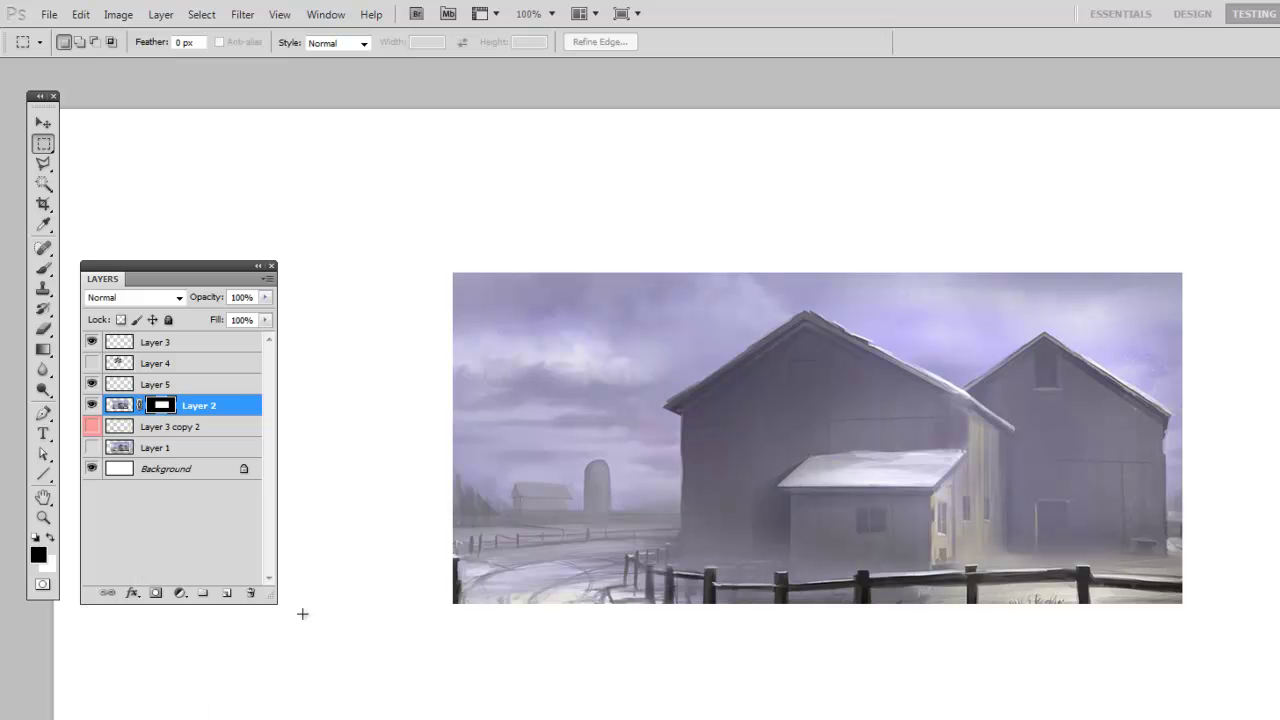
Enlarge the brush and paint two strokes at the painting's top-left.
{"action": "key", "text": "b"}
{"action": "right_click", "coordinate": [552, 457]}
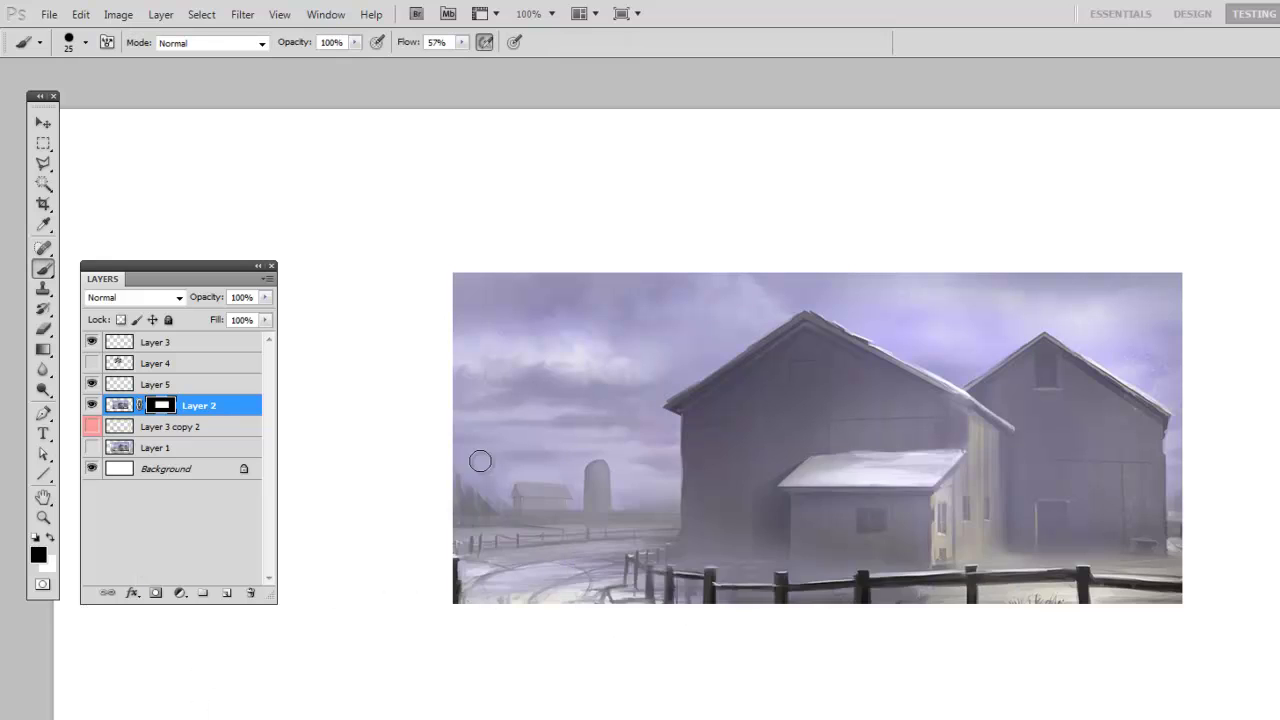
{"action": "key", "text": "Escape"}
{"action": "key", "text": "bracketright"}
{"action": "left_click_drag", "start_coordinate": [515, 262], "coordinate": [455, 355]}
{"action": "left_click_drag", "start_coordinate": [609, 235], "coordinate": [540, 330]}
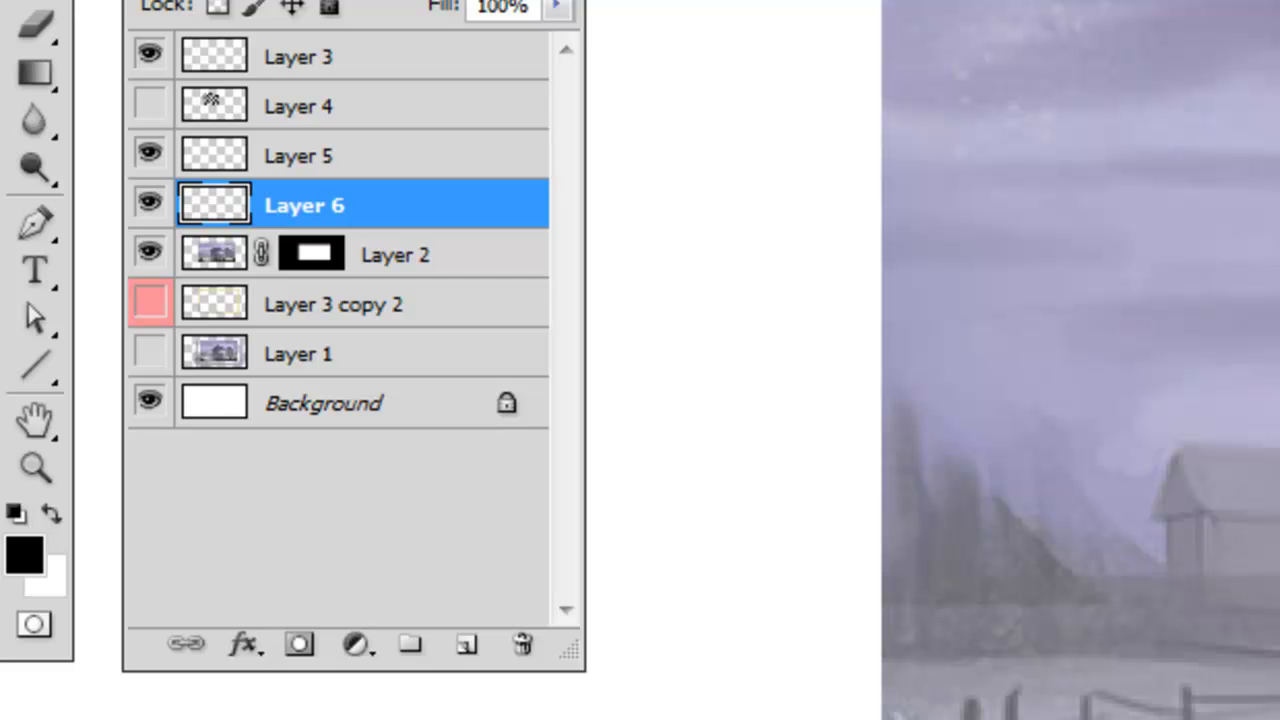
Select Layer 2's layer mask thumbnail.
{"action": "left_click", "coordinate": [313, 255]}
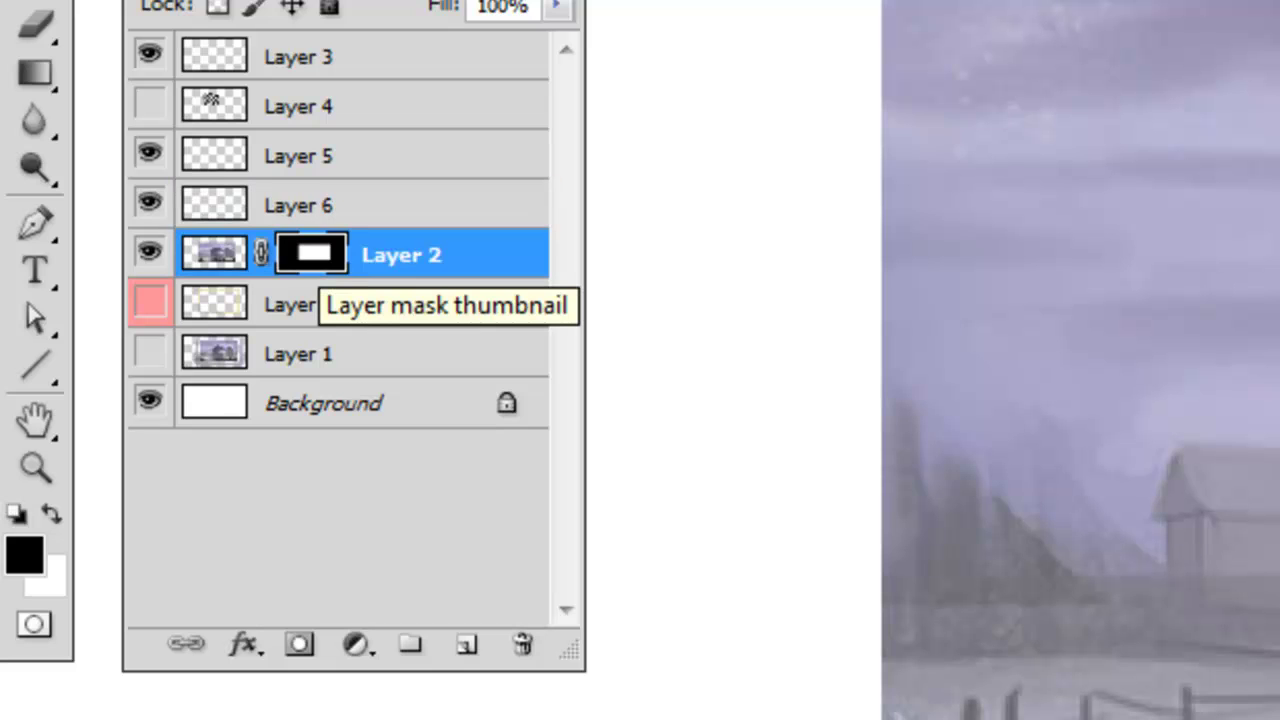